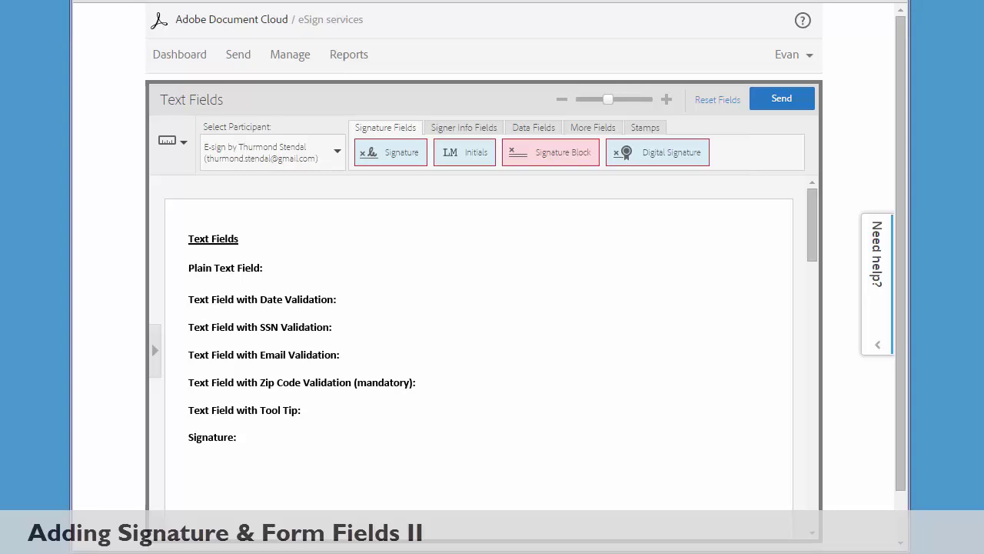
Show the Data Fields types on the 'Text Fields' form
click(520, 133)
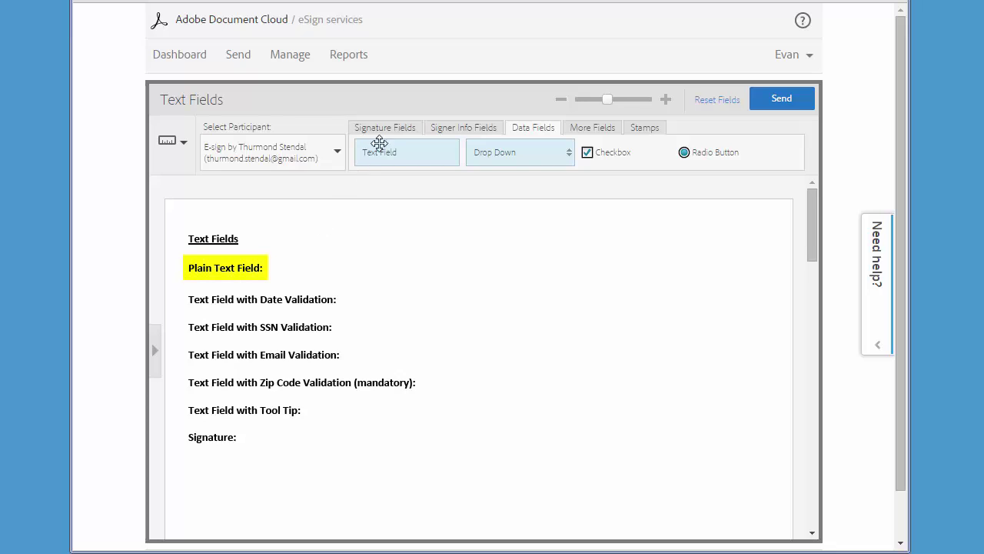
Place text fields beside the 'Plain Text Field' and 'Text Field with Date Validation' labels
drag(376, 141, 300, 269)
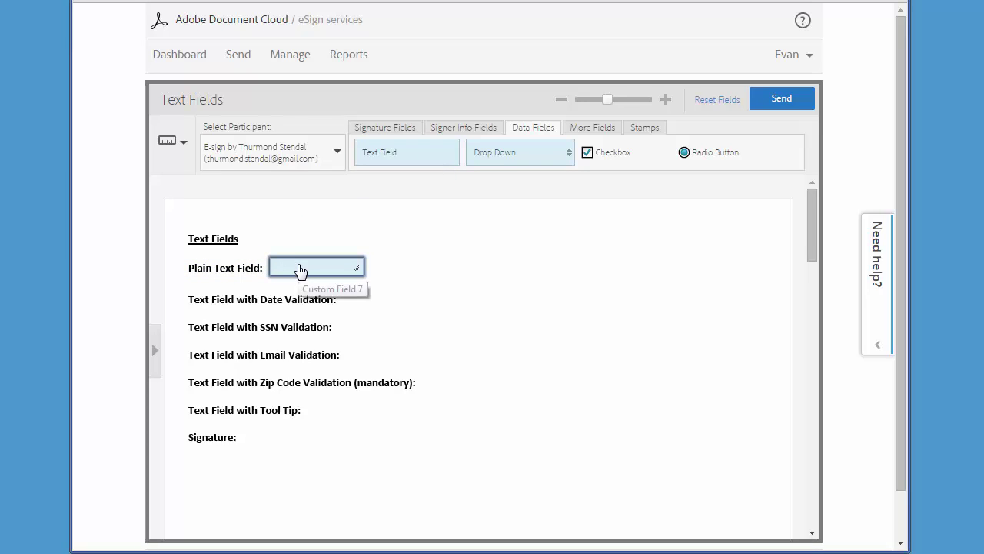
drag(404, 159, 396, 314)
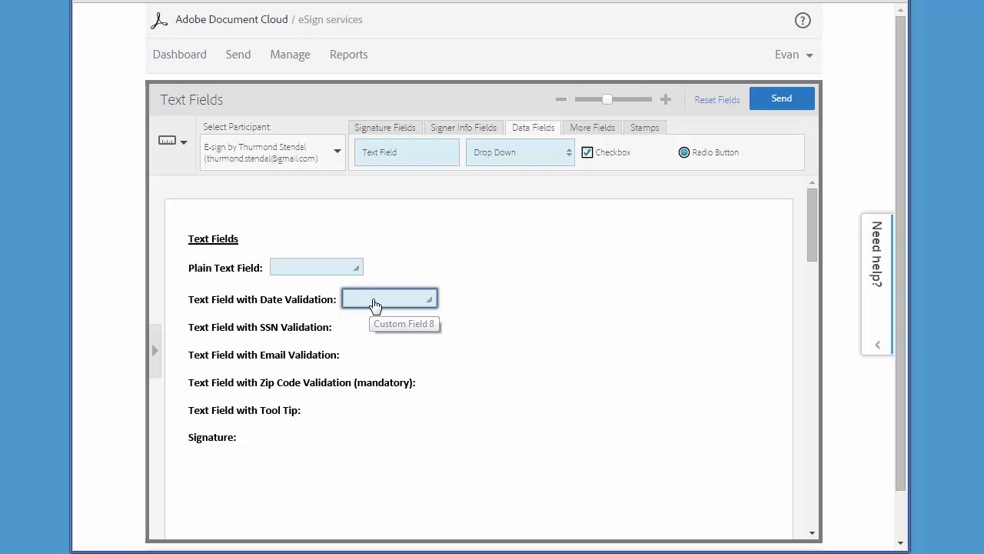
Give the date field Date validation with mm/dd/yy format and save it
right_click(375, 305)
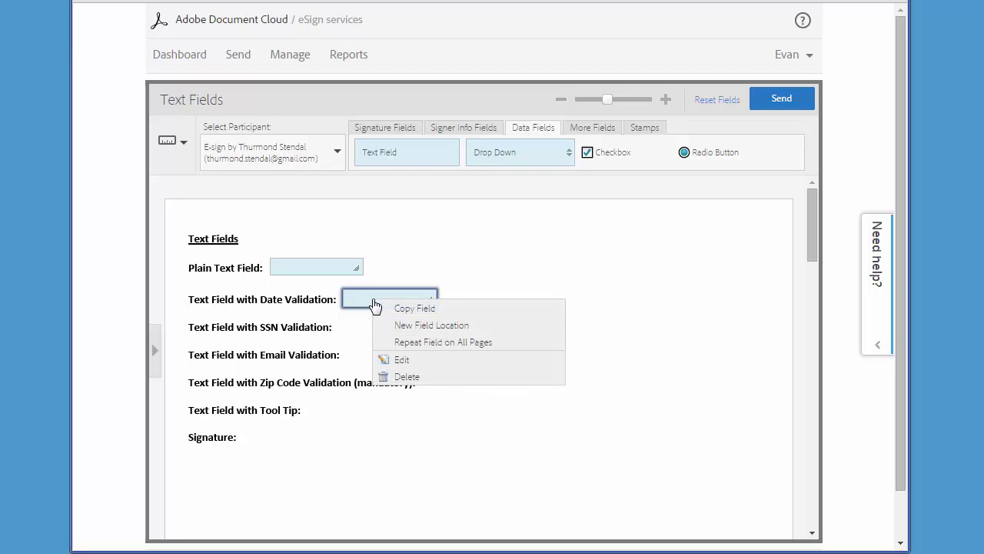
click(404, 362)
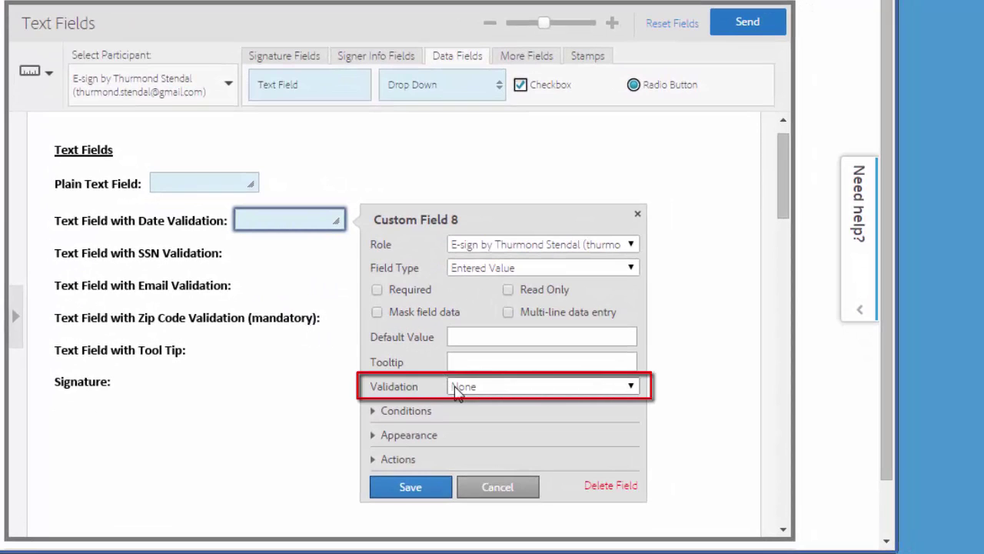
click(457, 391)
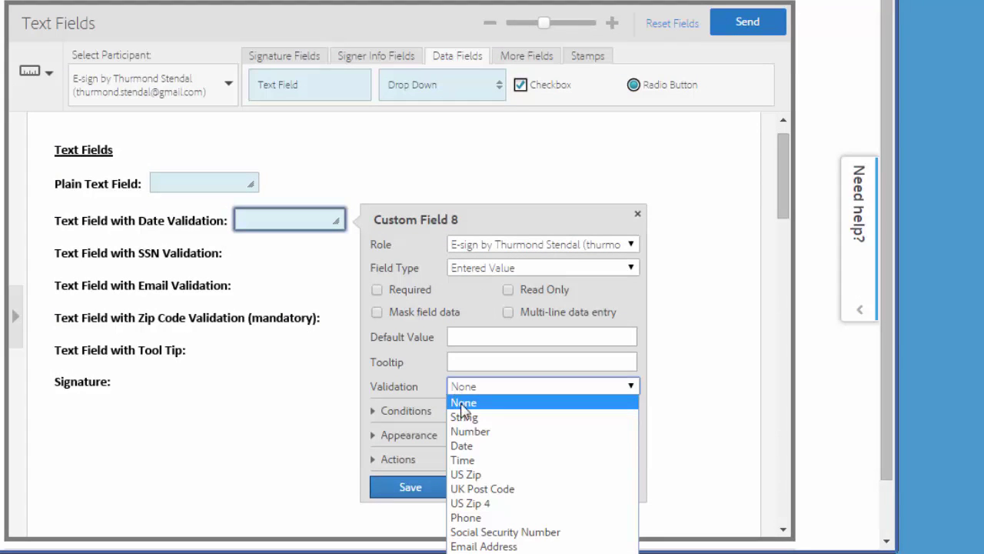
click(470, 447)
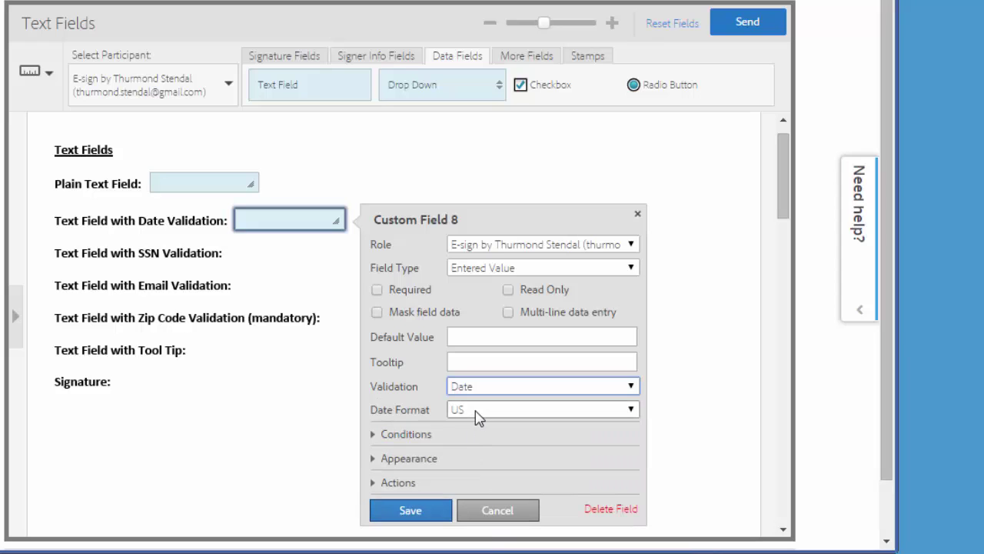
click(475, 414)
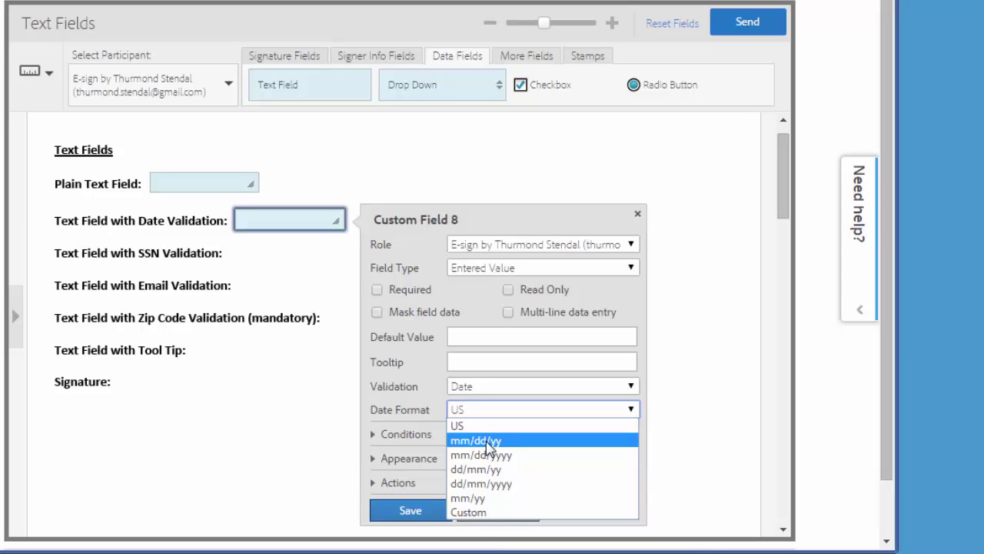
click(489, 439)
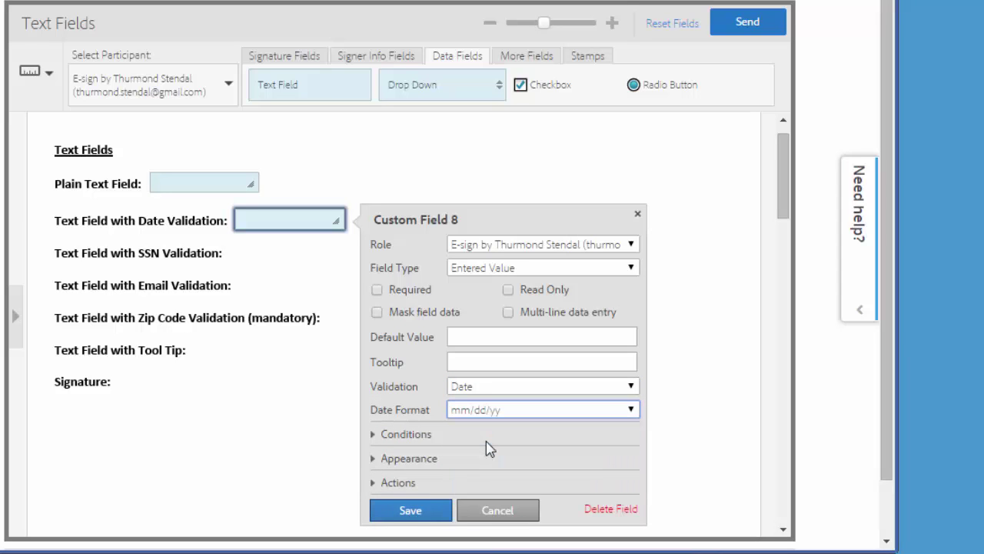
click(435, 512)
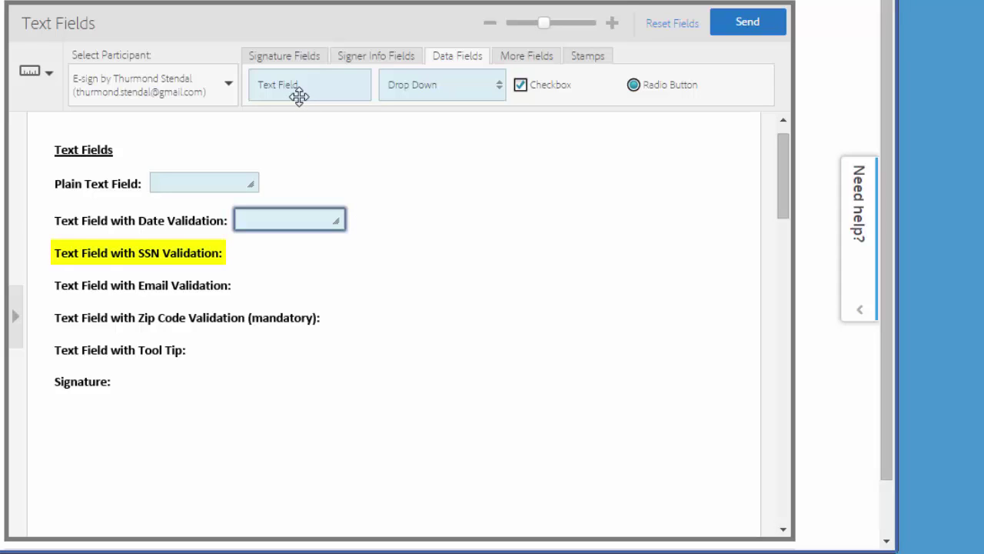
Place a text field beside the SSN label with Social Security Number validation
drag(298, 95, 297, 279)
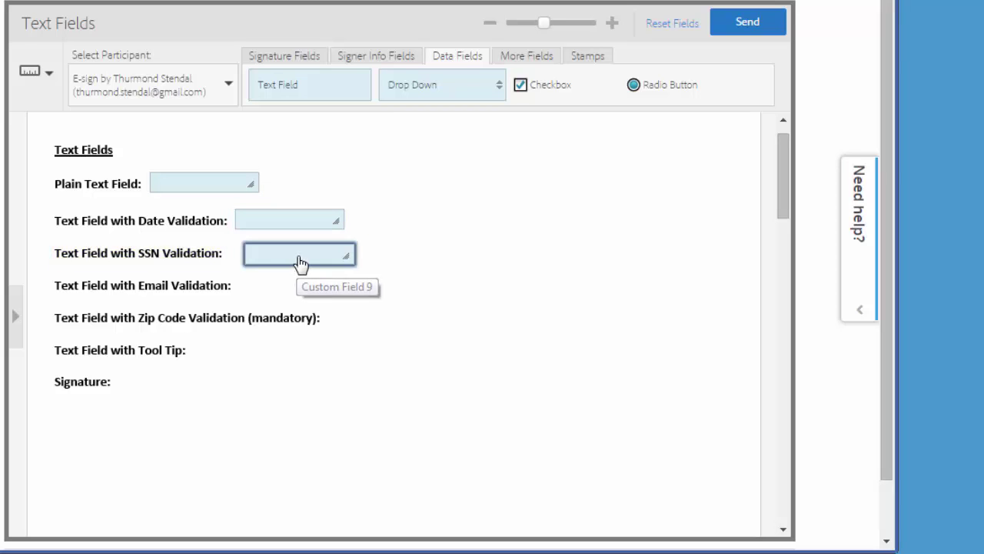
double_click(299, 264)
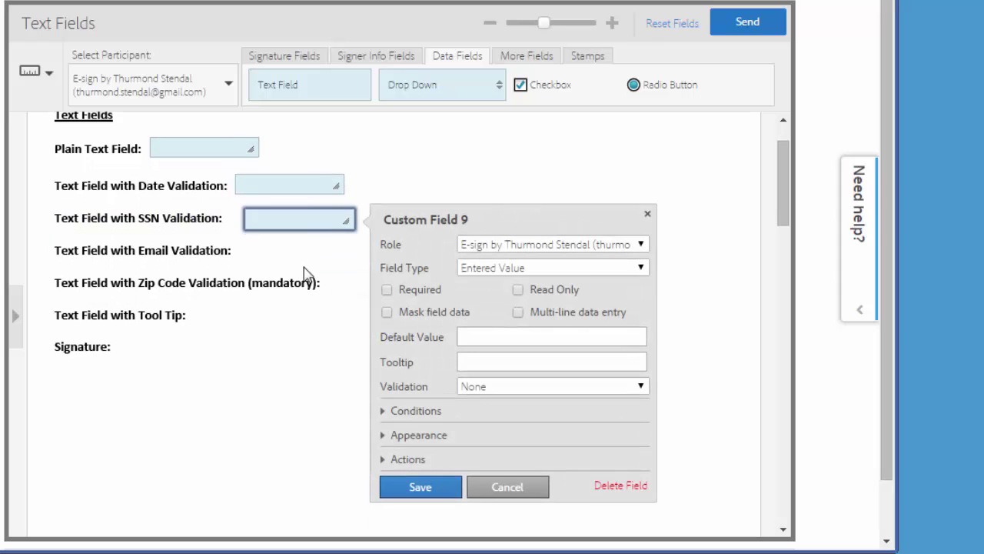
click(470, 386)
click(501, 533)
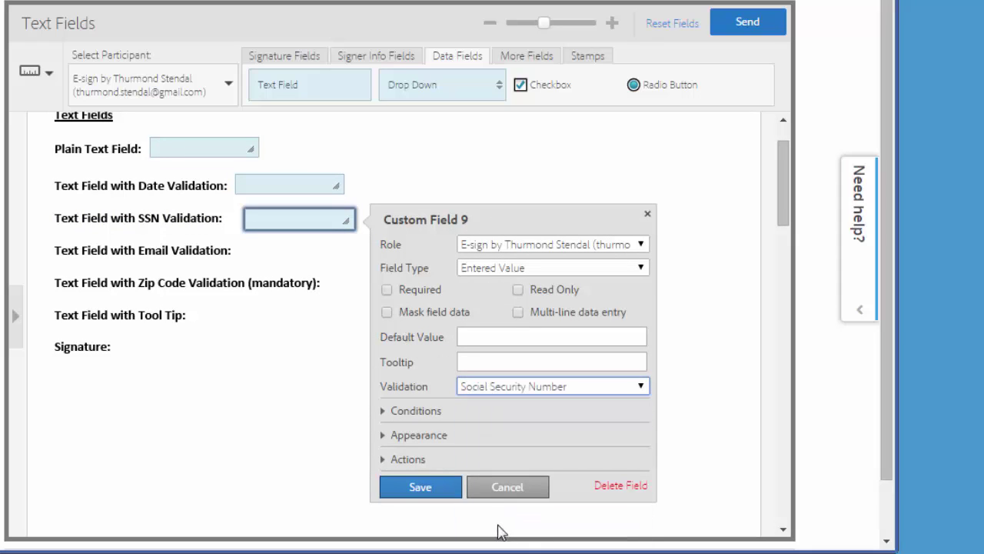
click(421, 487)
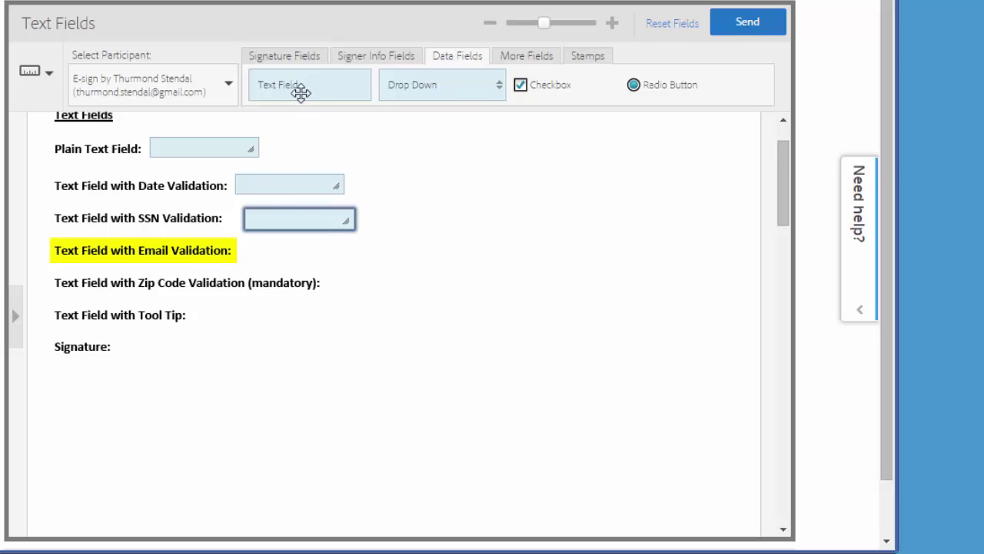
Place a text field beside the Email Validation label with Email Address validation
drag(299, 90, 293, 259)
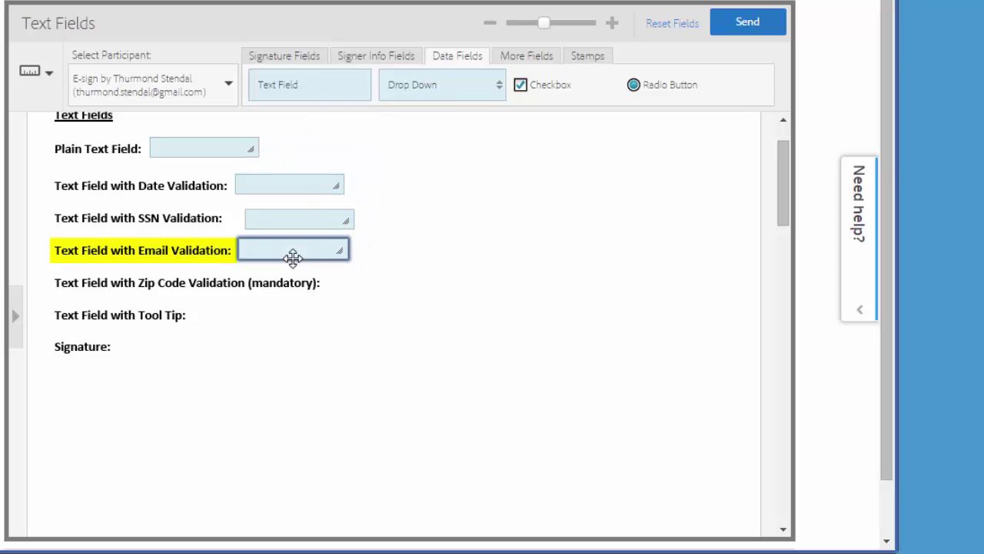
double_click(300, 255)
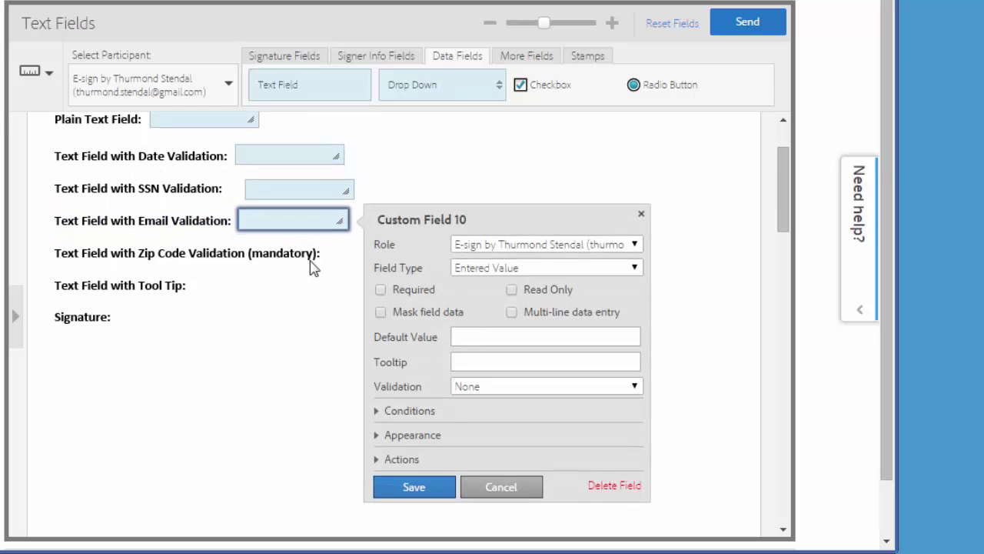
click(478, 385)
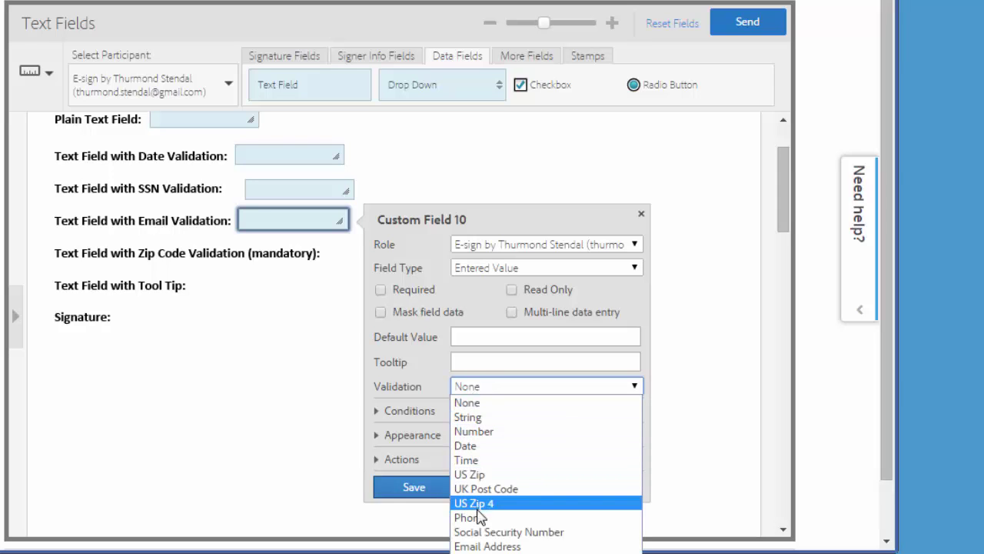
click(475, 544)
click(434, 487)
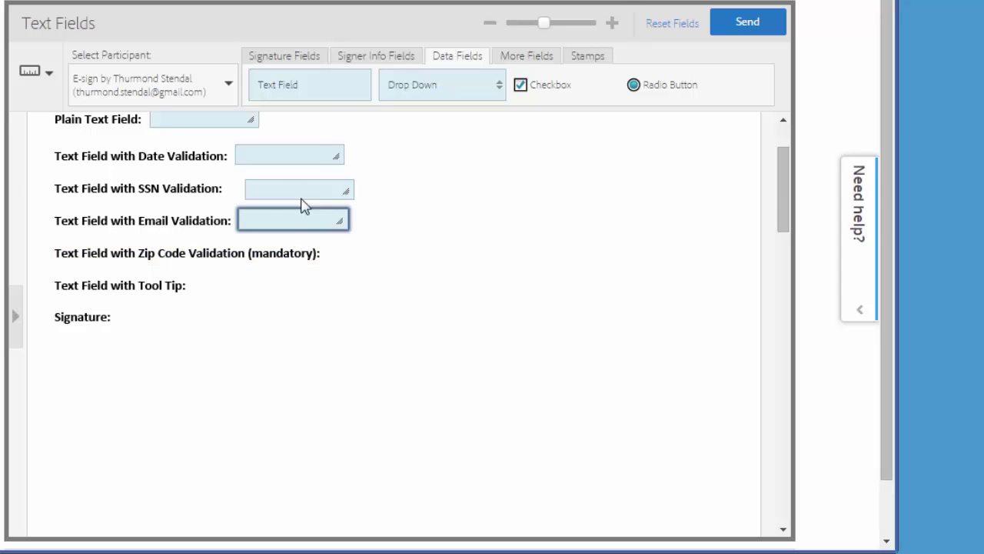
Place a narrower, required Zip Code field with US Zip validation
drag(330, 95, 416, 273)
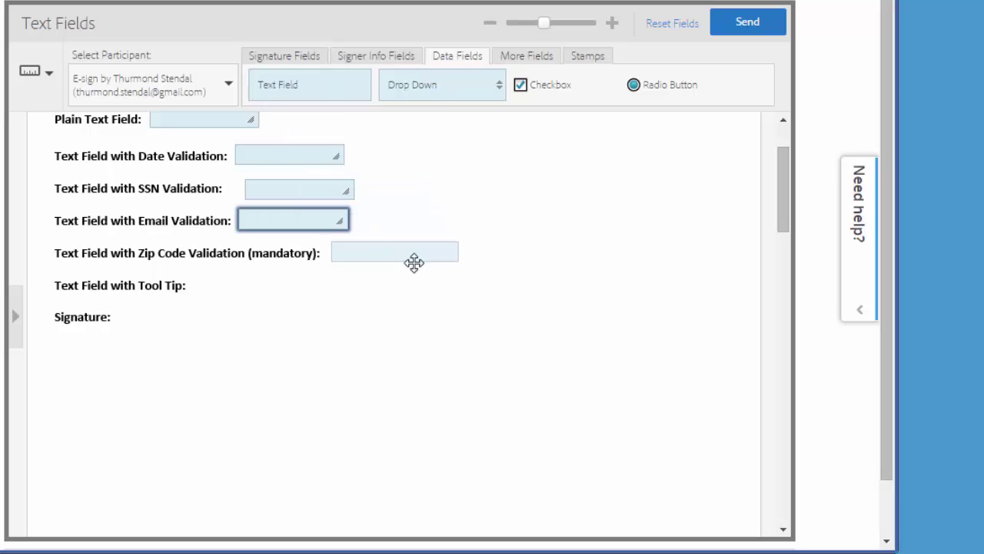
click(413, 262)
double_click(408, 260)
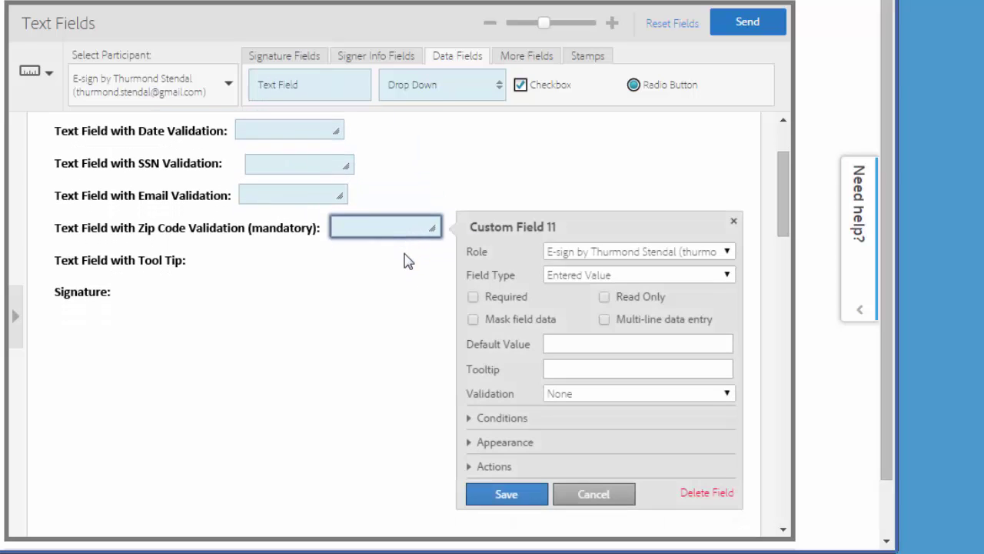
click(551, 386)
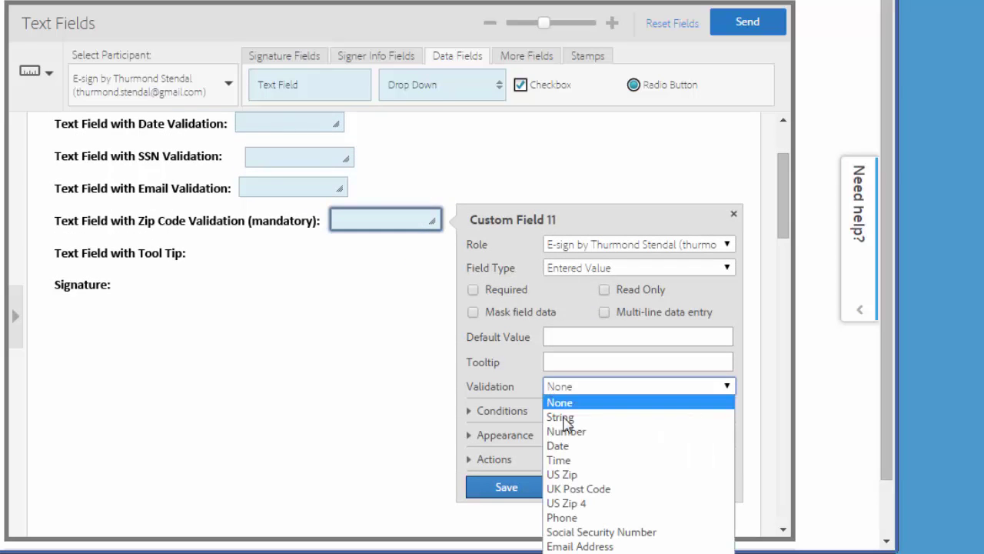
click(580, 475)
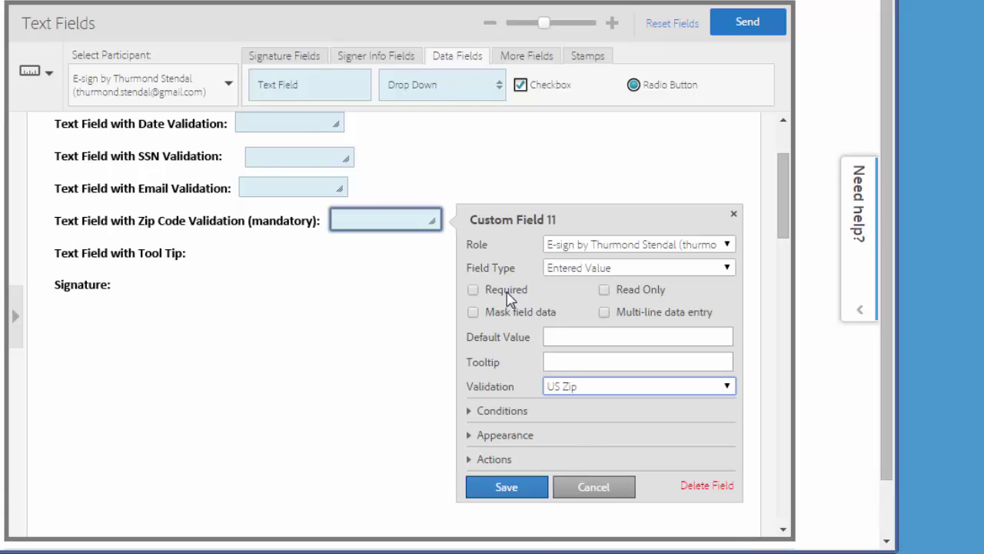
click(472, 290)
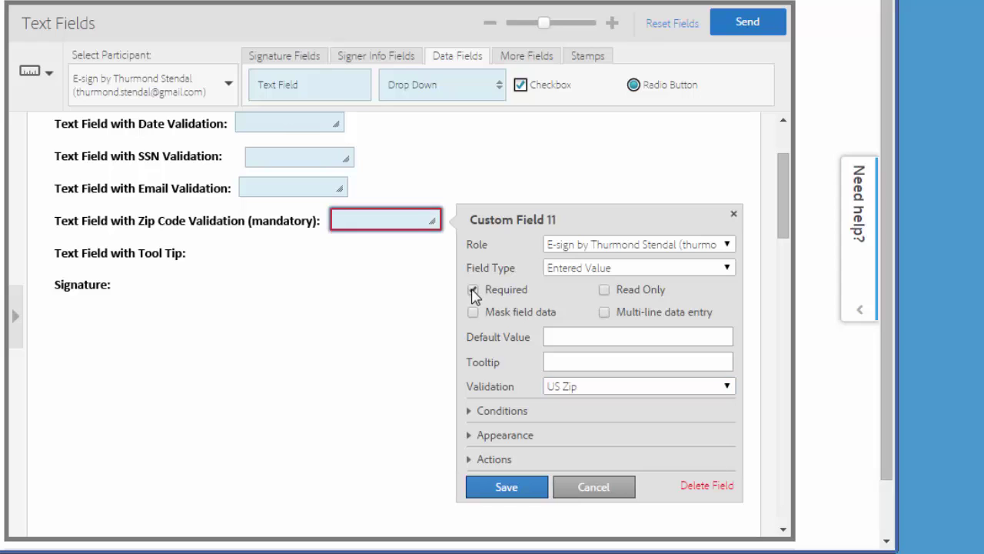
click(521, 489)
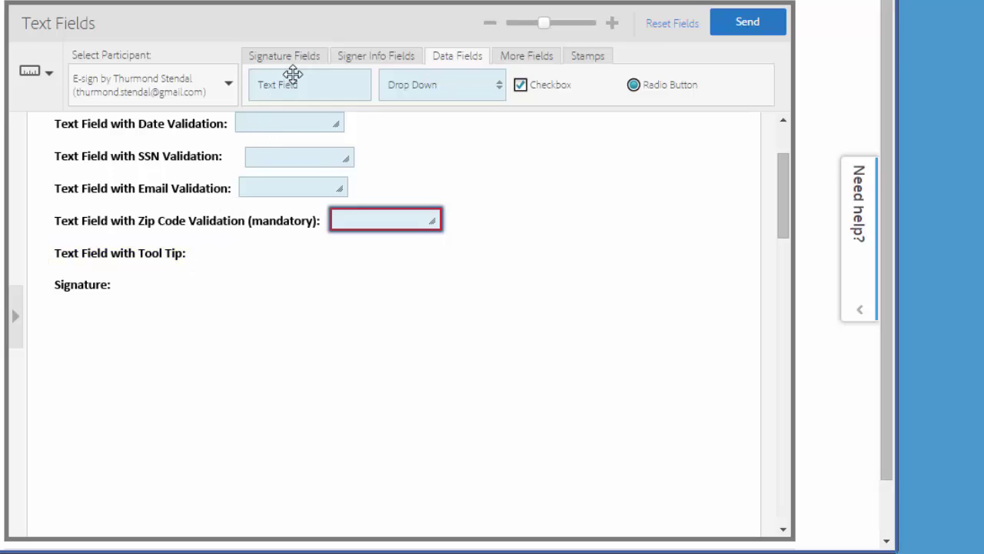
Add a Tool Tip field with tooltip 'Enter your brother's name' and a signature field beside 'Signature:'
drag(293, 76, 245, 248)
double_click(248, 254)
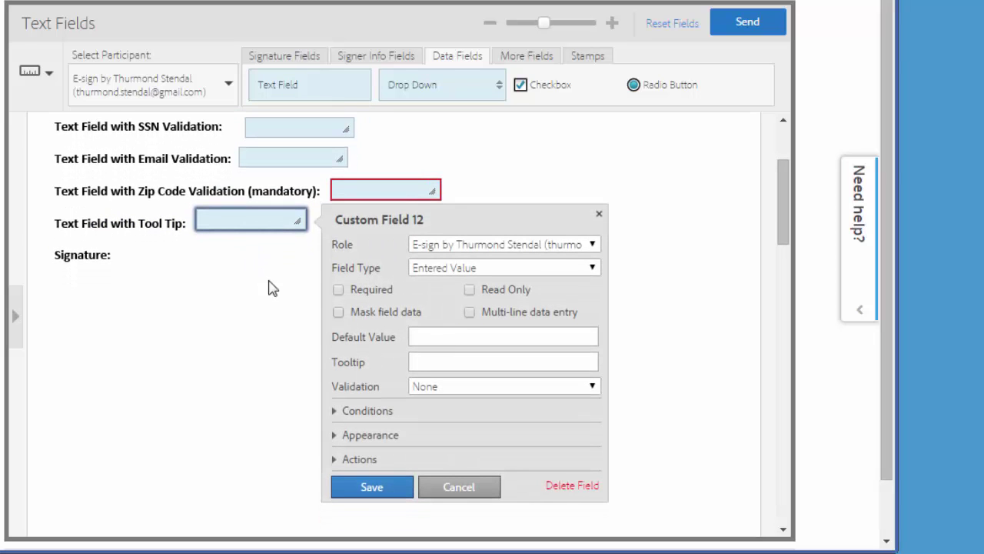
click(434, 359)
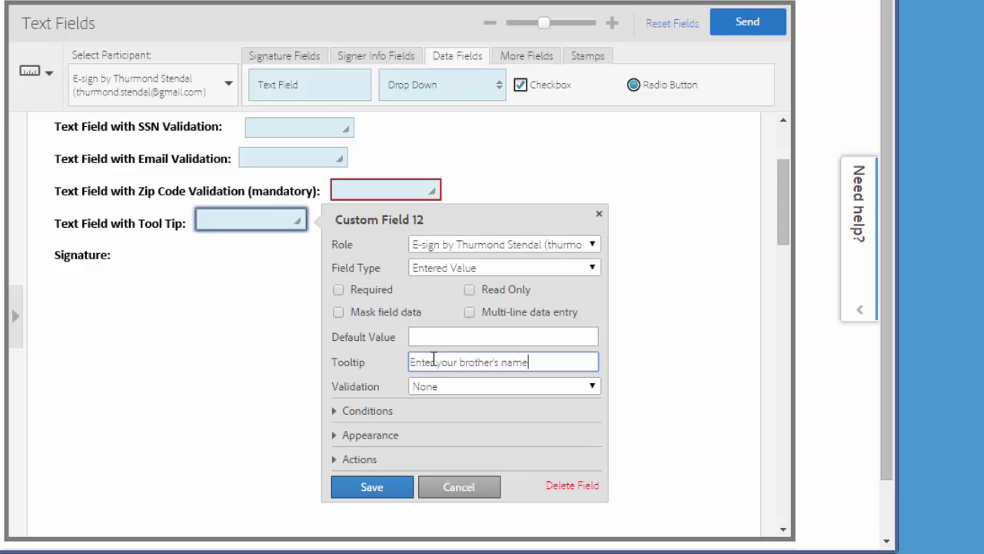
click(386, 491)
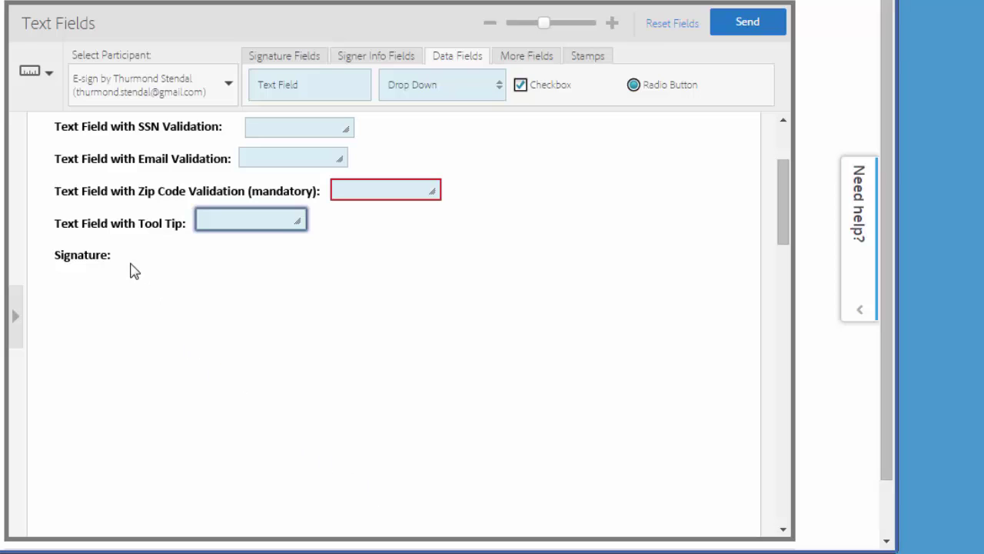
click(281, 56)
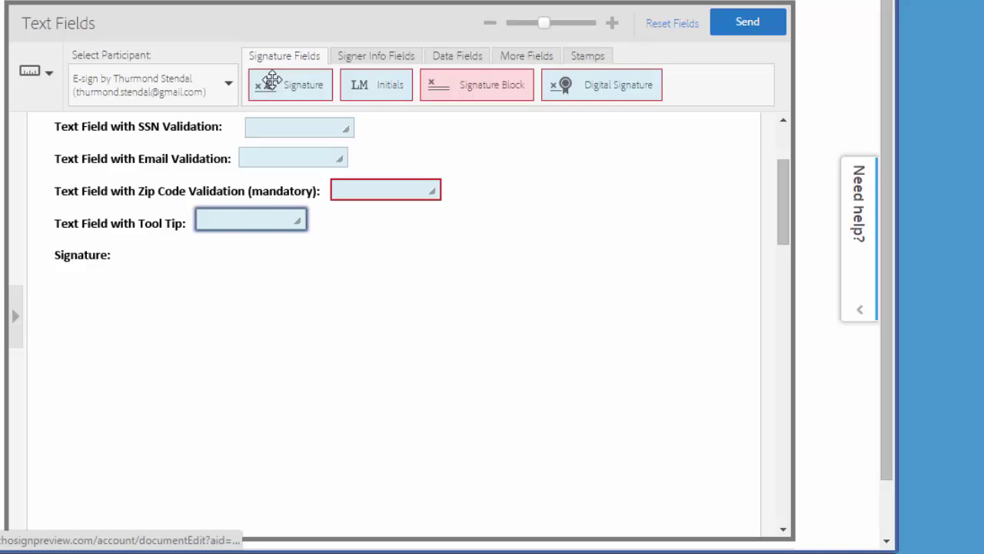
mouse_move(273, 82)
mouse_down()
mouse_move(195, 209)
mouse_move(146, 254)
mouse_up()
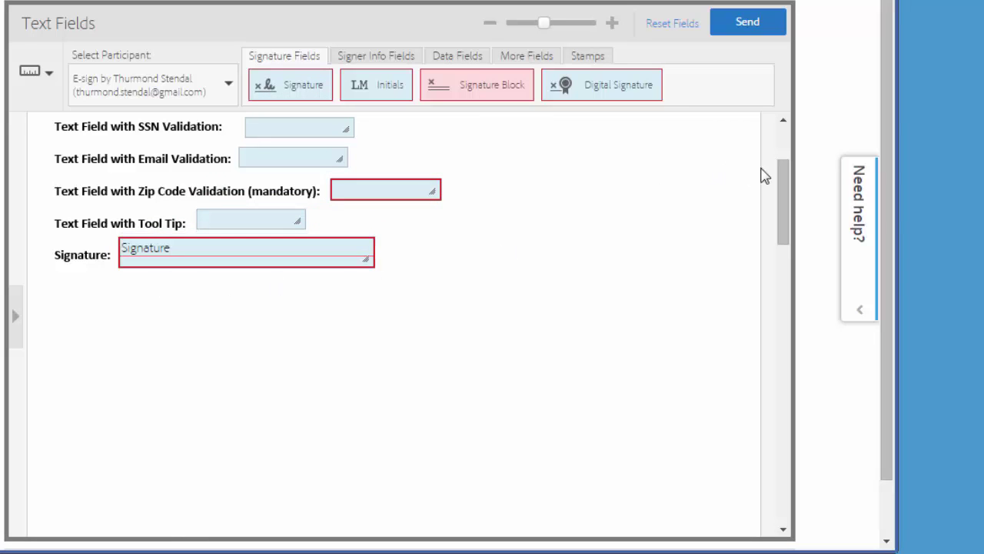
Left-align the Date and SSN fields to the Email field's left edge
drag(780, 183, 782, 139)
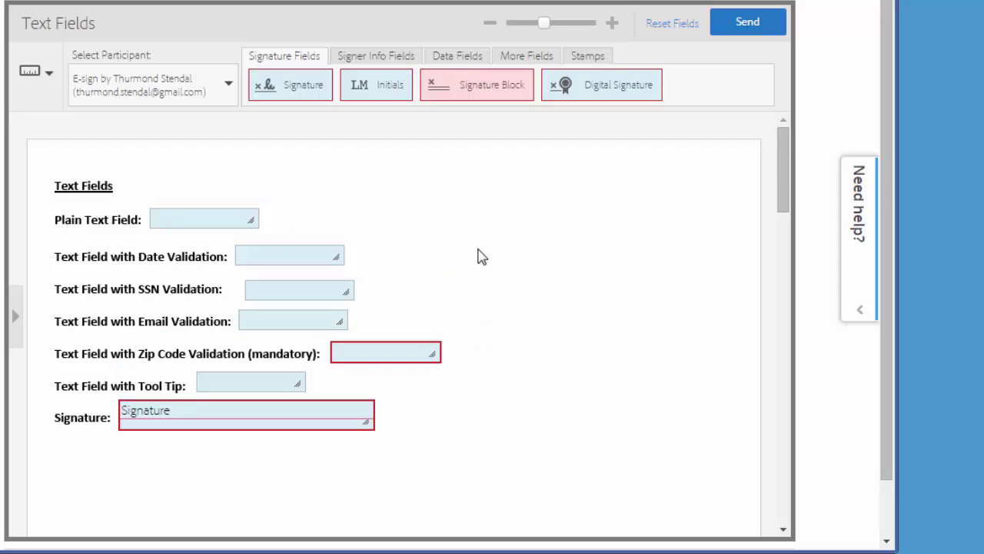
click(264, 323)
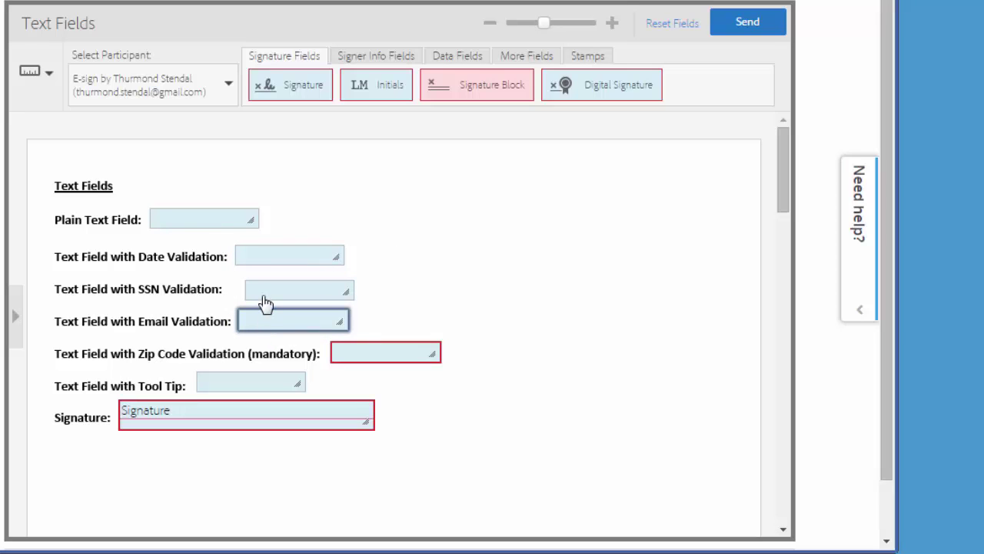
ctrl+click(264, 300)
ctrl+click(258, 266)
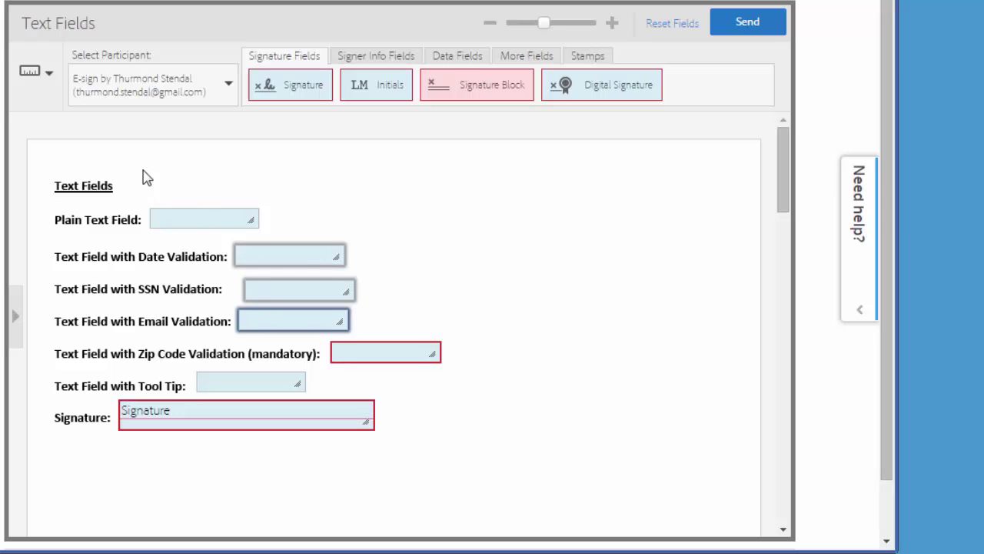
click(48, 80)
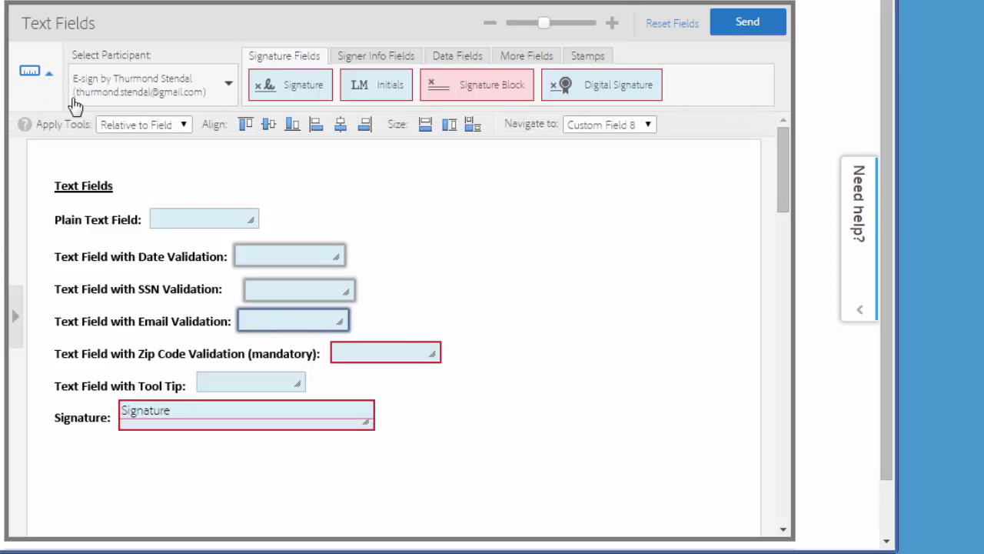
click(315, 126)
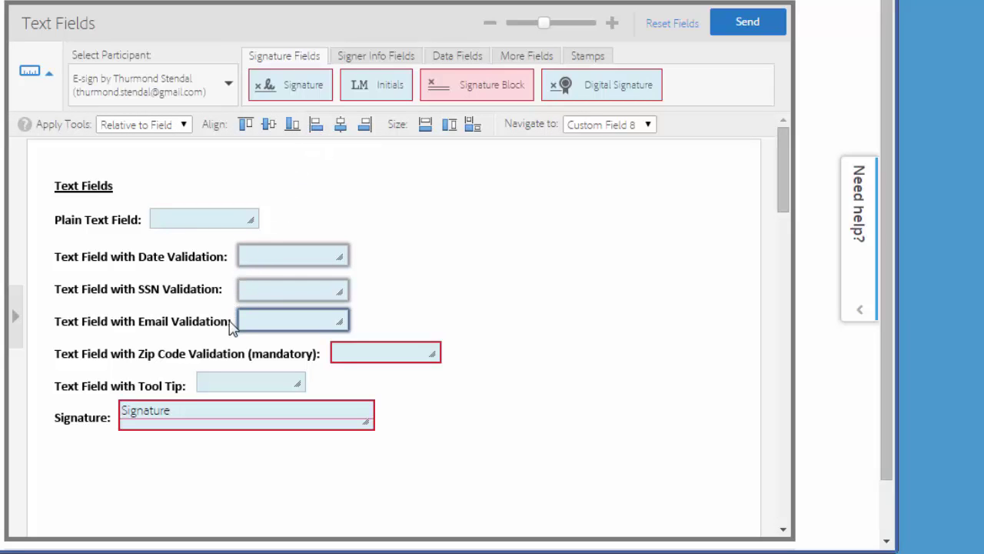
Move the Signature field slightly lower
click(384, 310)
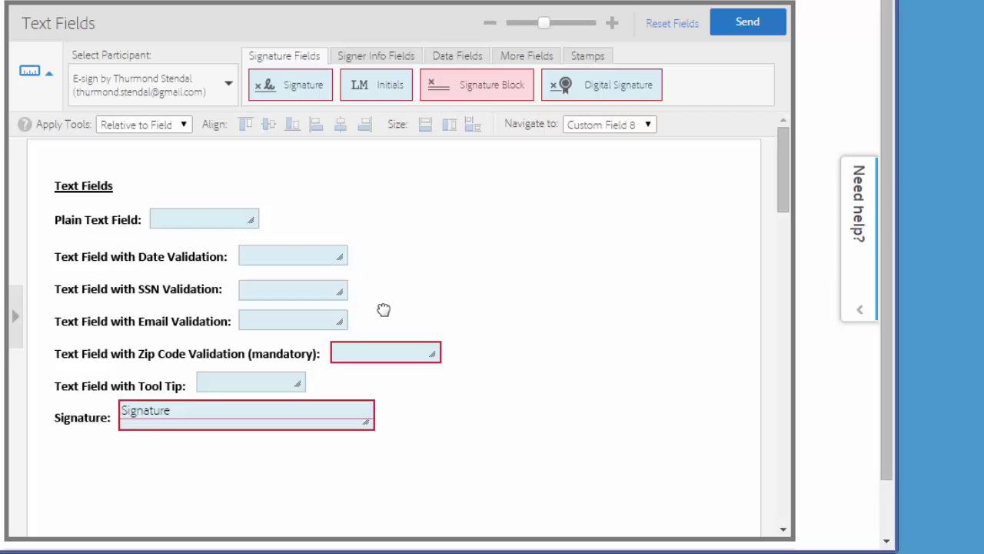
click(279, 426)
drag(280, 427, 279, 433)
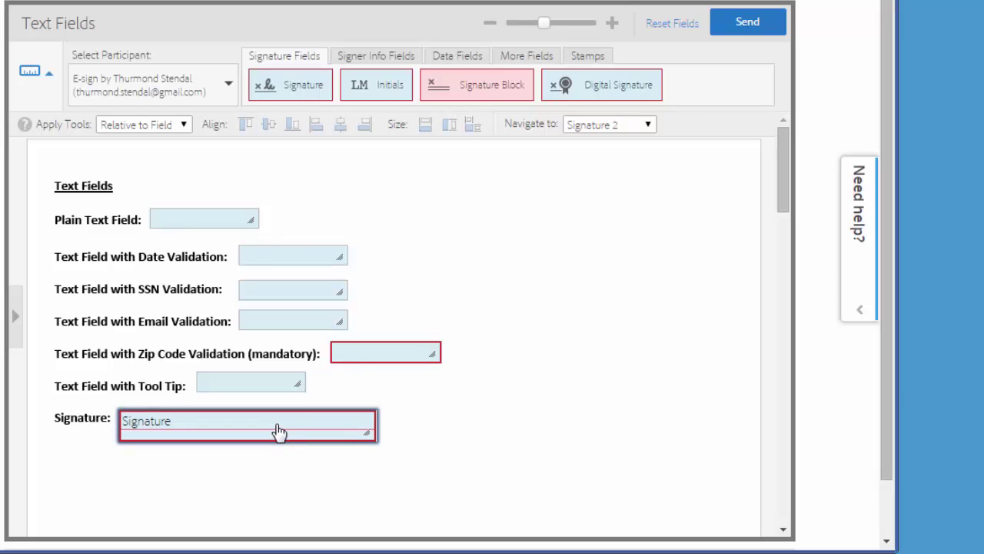
Nudge the Zip Code field, widen the Tool Tip field, and send the document for signature
click(246, 220)
click(387, 363)
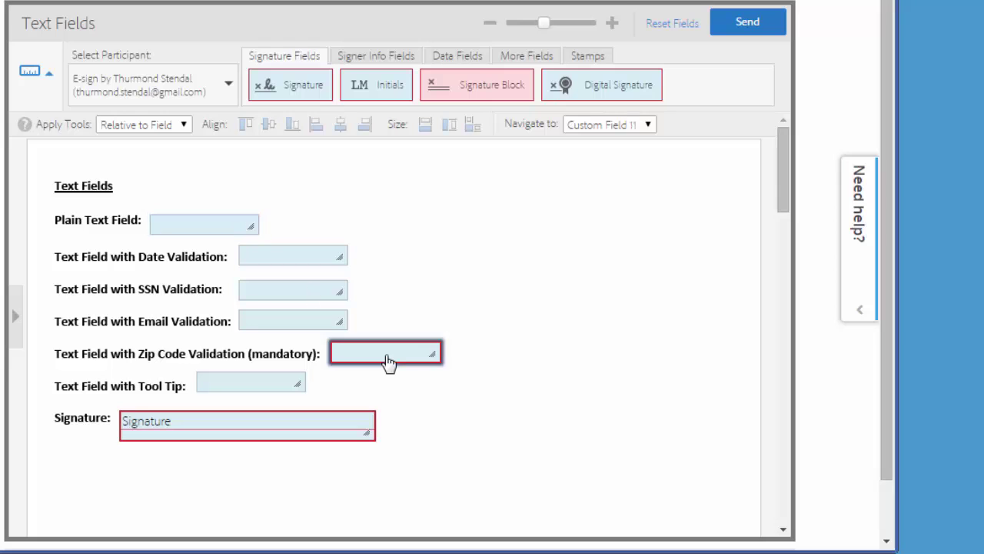
drag(387, 362, 388, 362)
click(300, 384)
drag(300, 384, 366, 391)
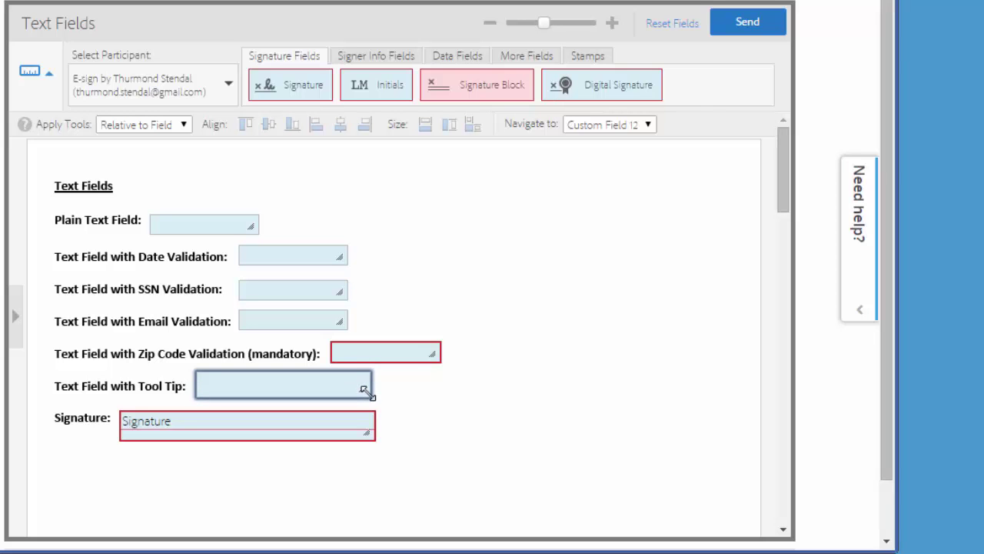
click(746, 31)
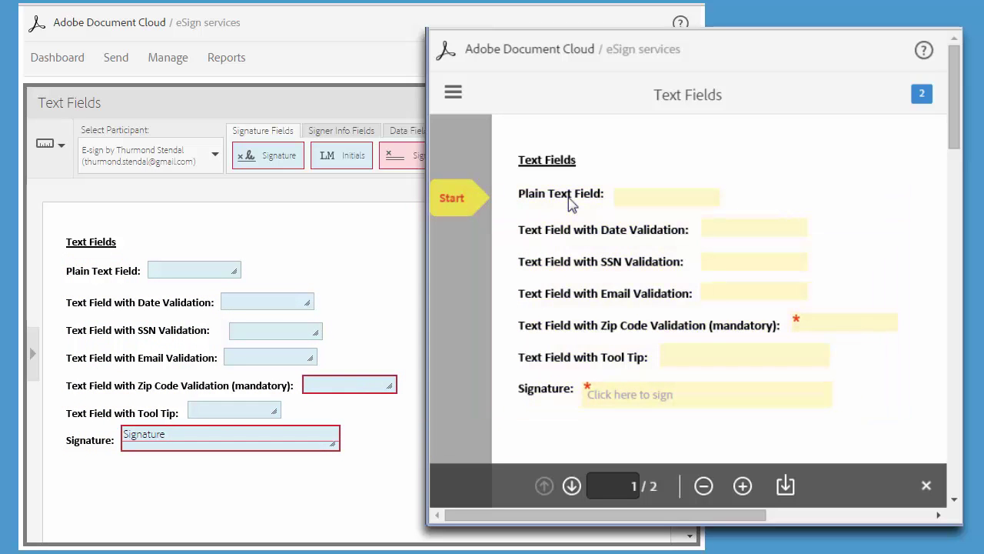
Enter 'Type any text' in the Plain Text Field on the signing page
click(621, 197)
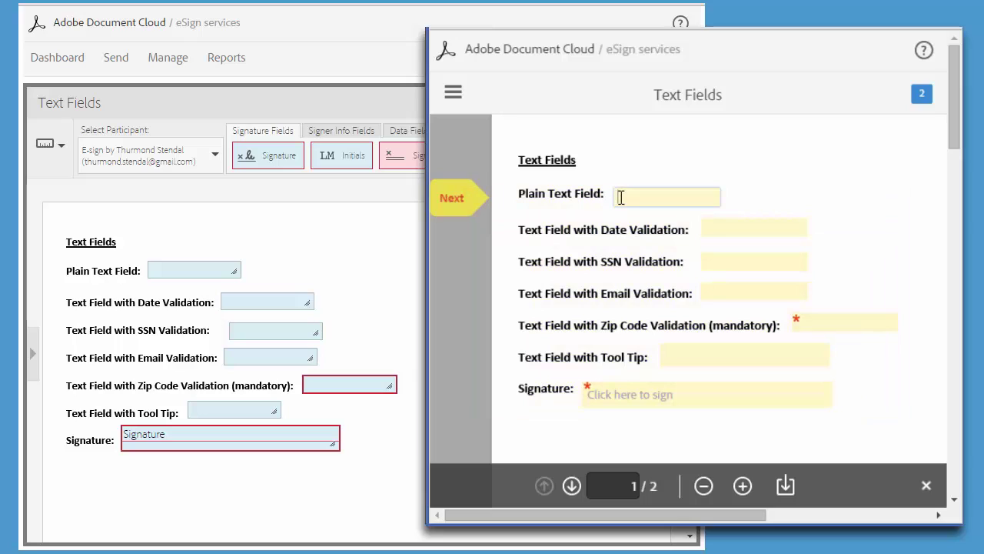
text(Type a)
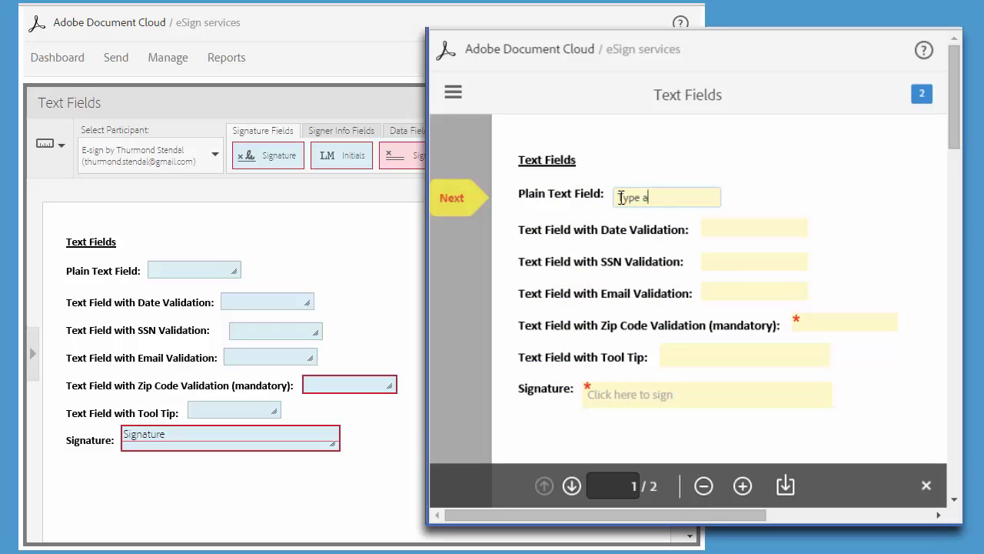
text(ny text)
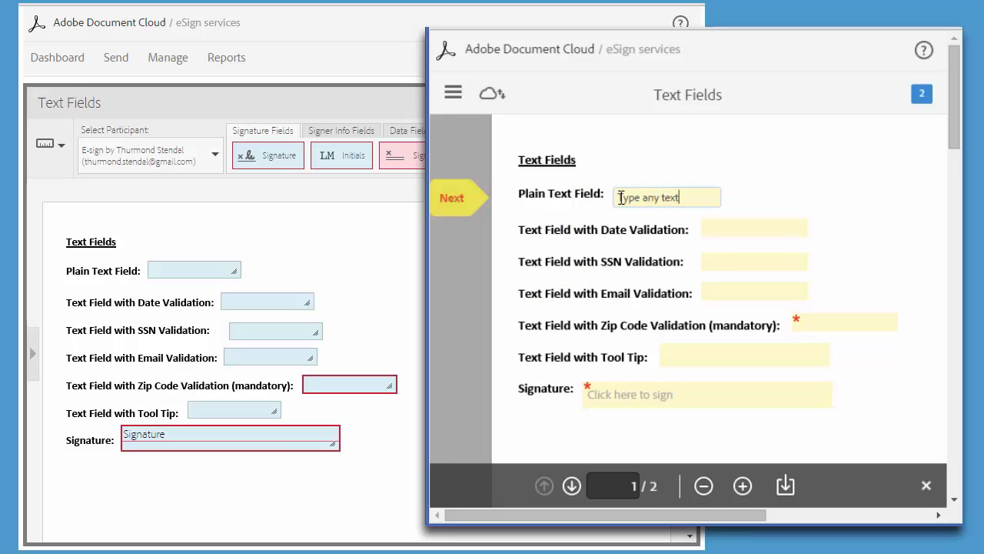
click(650, 230)
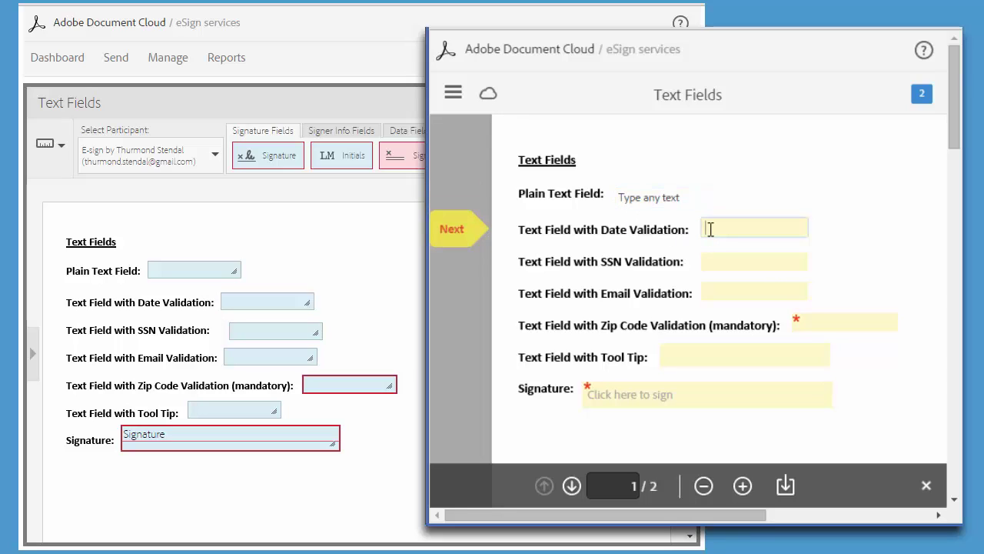
Replace the invalid Date entry 12 201 with a valid 05/12/14
click(710, 230)
text(12)
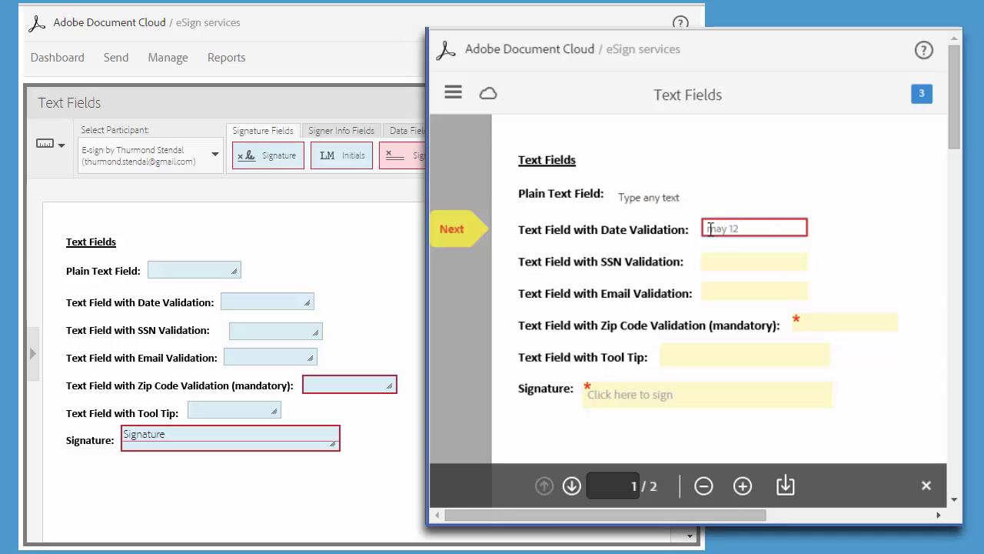
text( 2014)
click(714, 258)
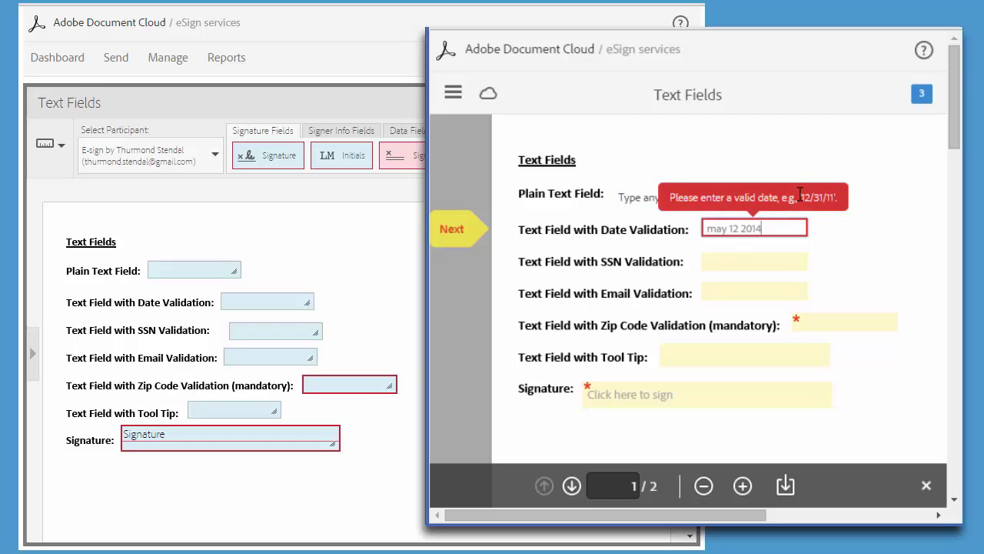
drag(778, 229, 693, 229)
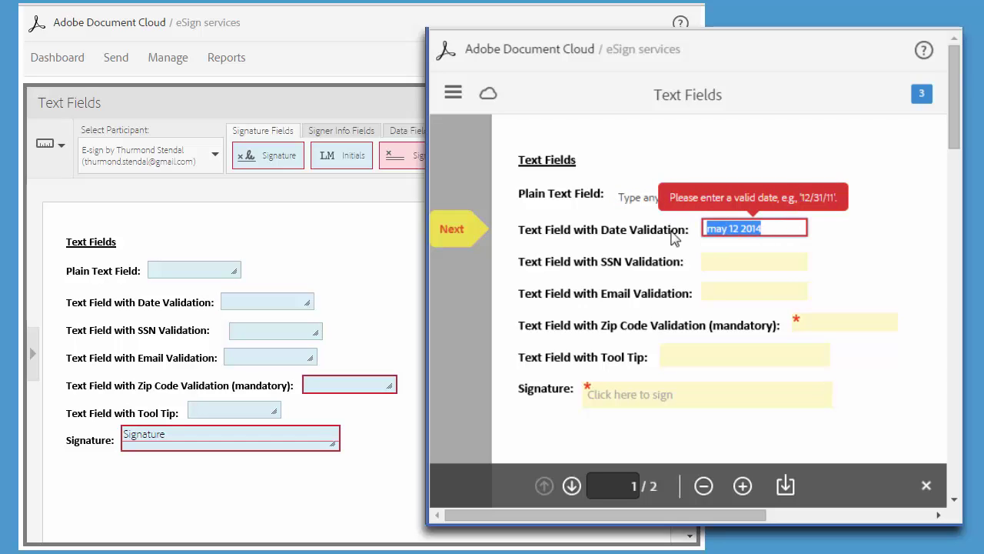
text(05/12/14)
Correct the SSN field from 12345678 to the valid 123-45-6789
click(710, 260)
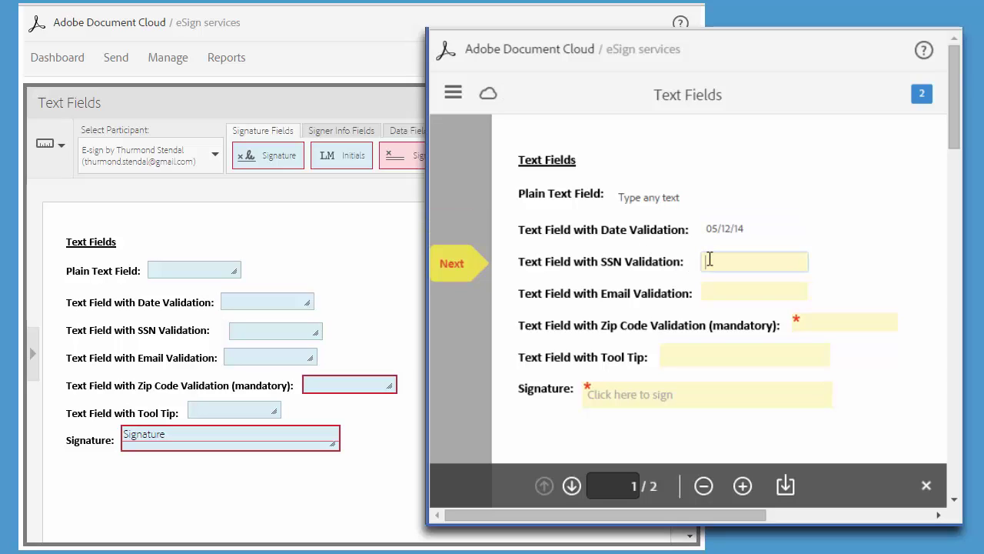
text(12345678)
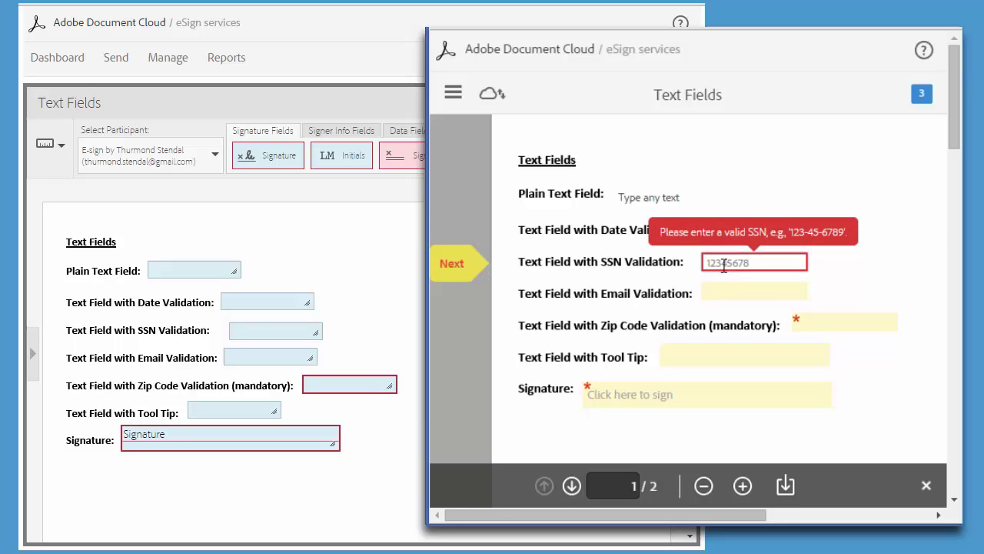
drag(762, 260, 664, 261)
text(123-45-6789)
Enter an email address, Zip Code 94121, and a brother's name in the Tool Tip field
click(708, 292)
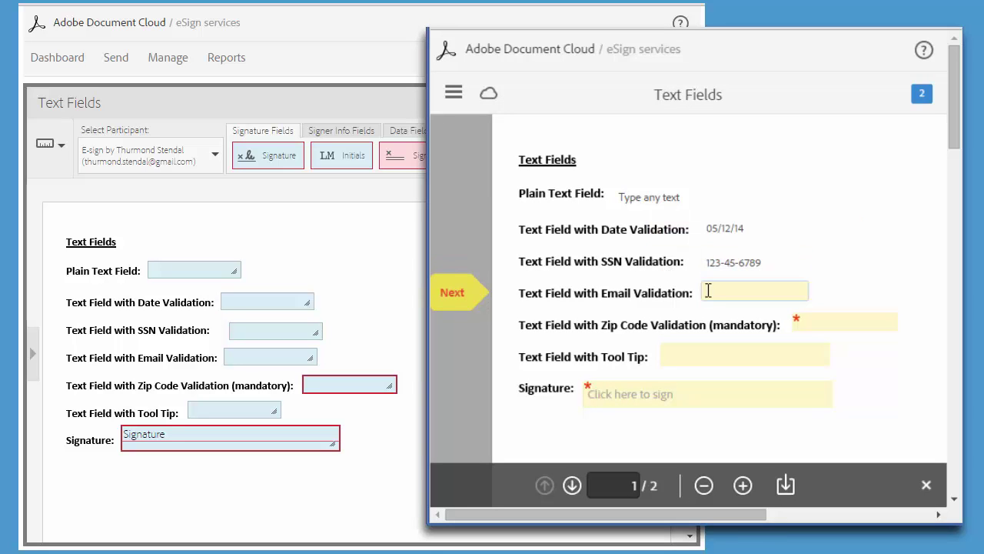
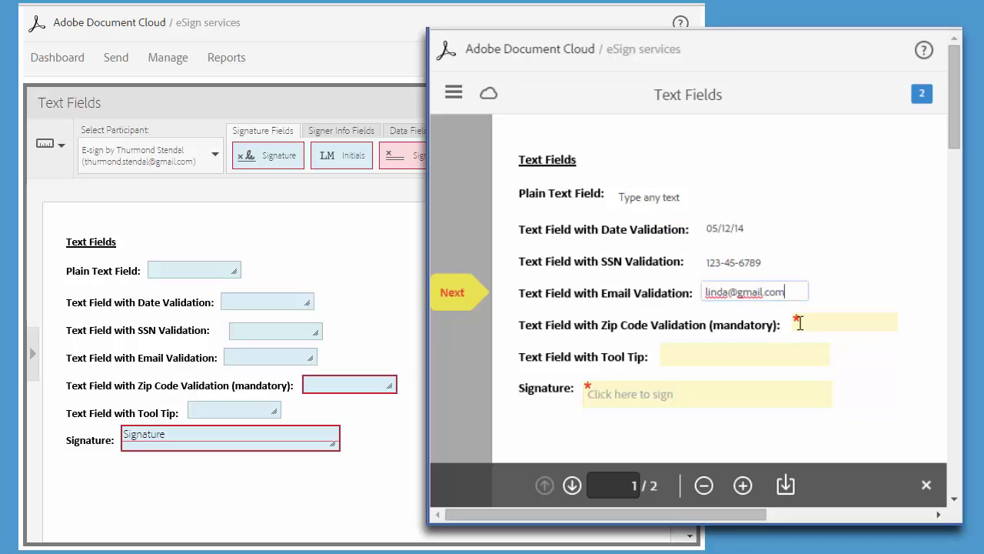
click(798, 324)
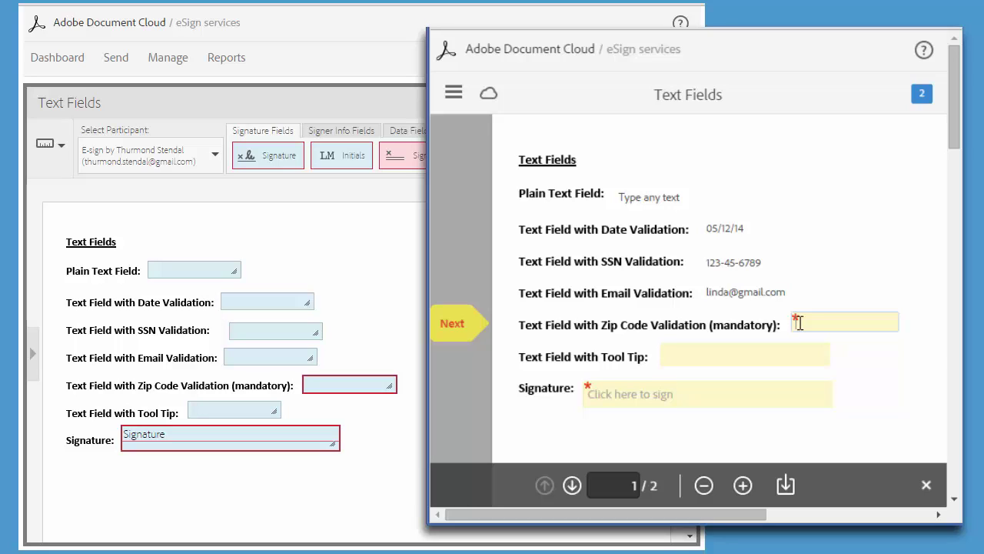
click(799, 323)
text(94121)
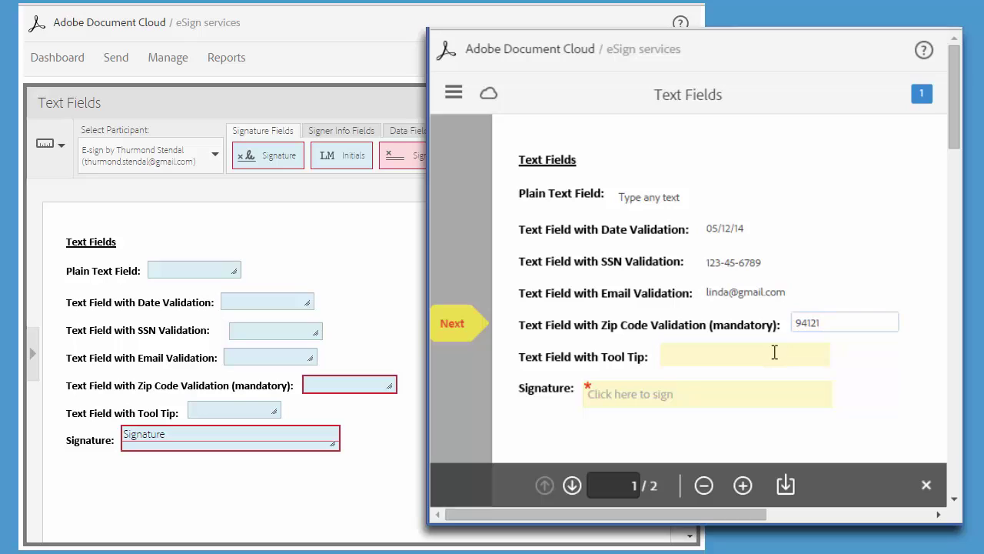
click(775, 352)
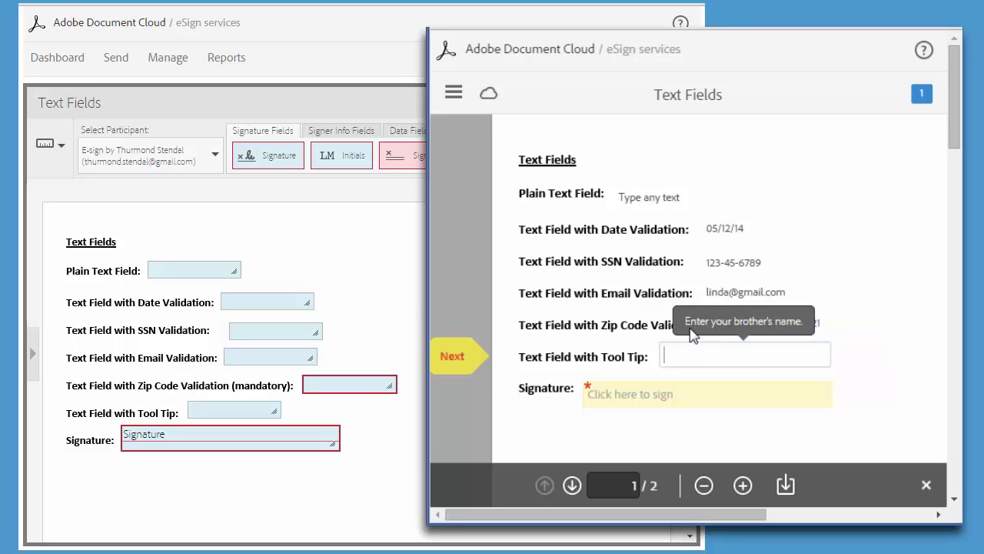
text(David)
Apply a typed signature of the signer's full name to the Signature field
click(638, 400)
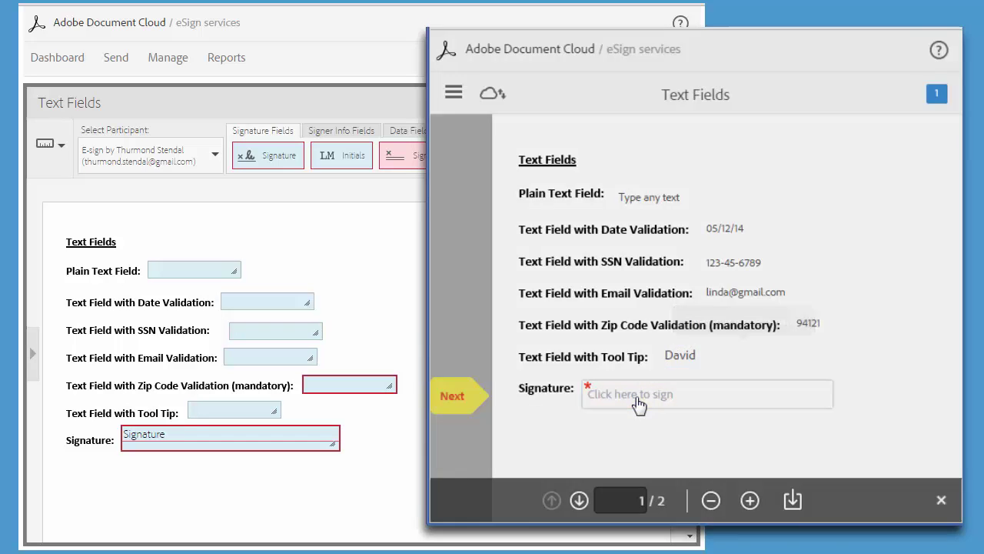
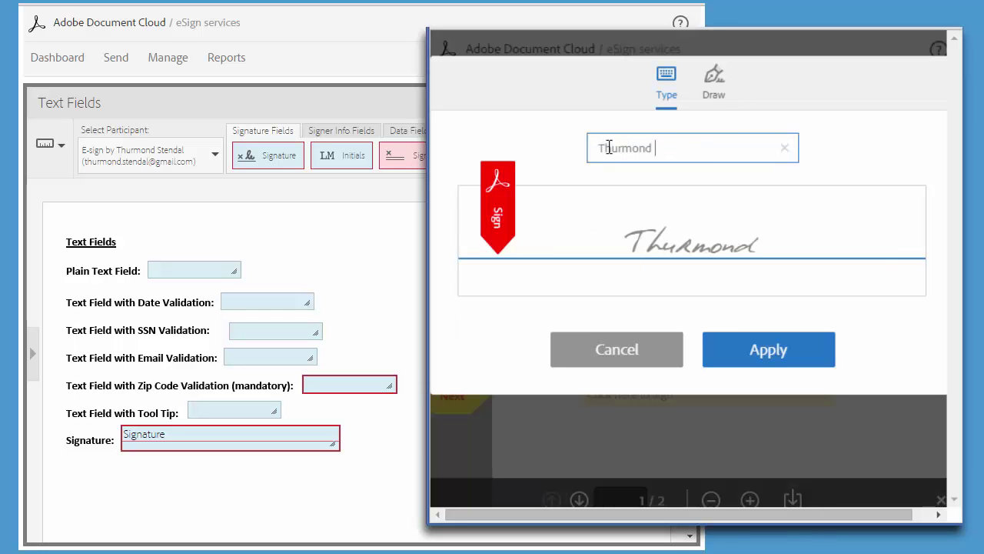
click(746, 350)
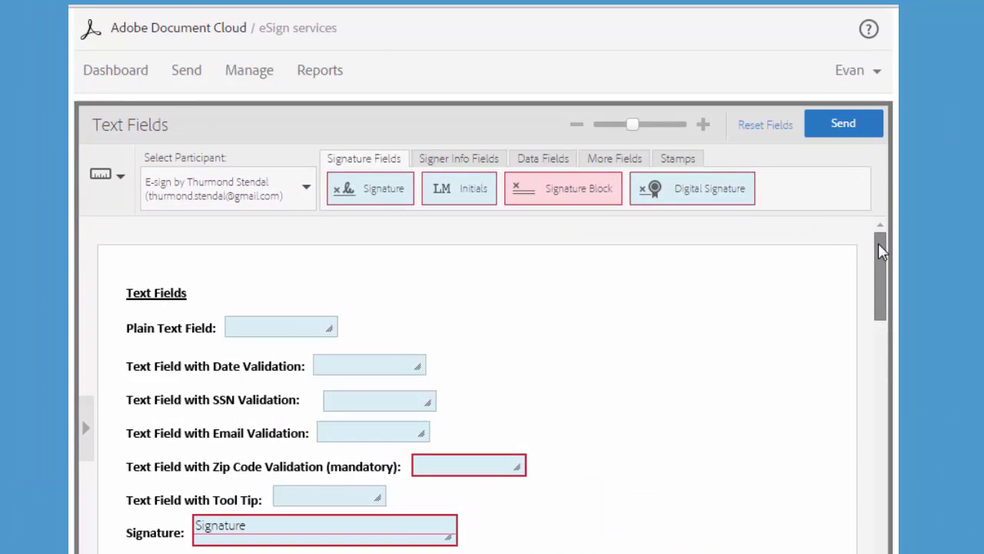
Show the Signer Info Fields tab listing Title, Company, Signer Name, Email and Date
click(436, 145)
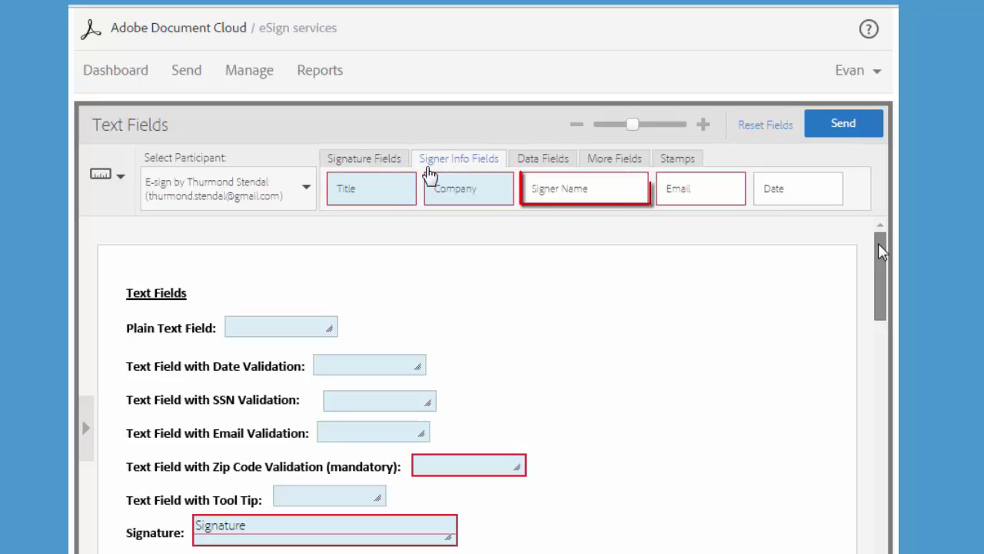